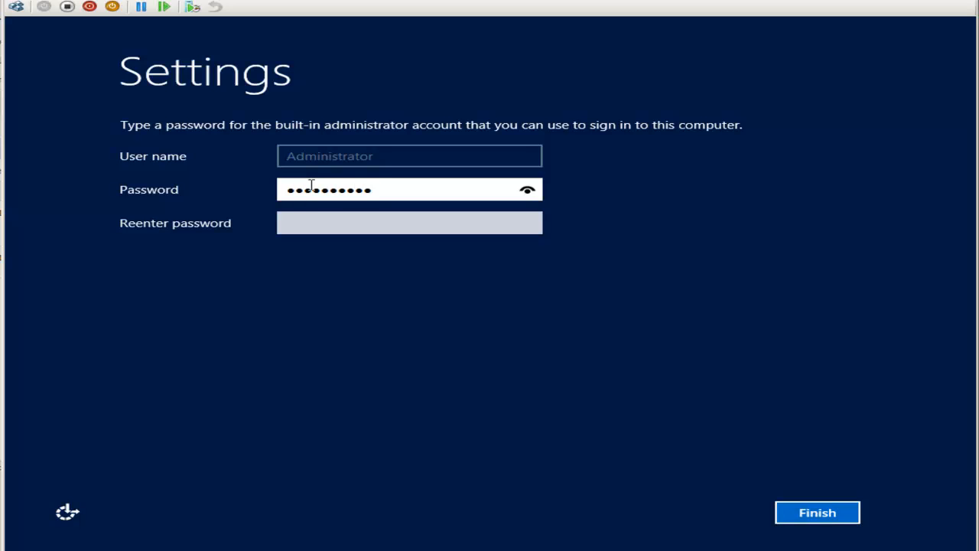
Confirm the built-in administrator account's password to finish the setup, and sign in to the server as Administrator with that password.
{"action": "left_click", "coordinate": [309, 221]}
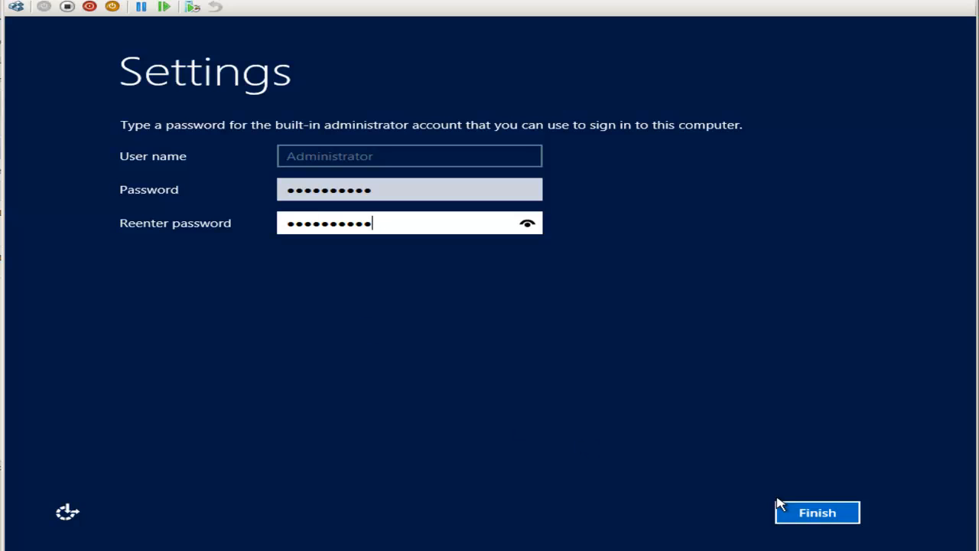
{"action": "left_click", "coordinate": [823, 520]}
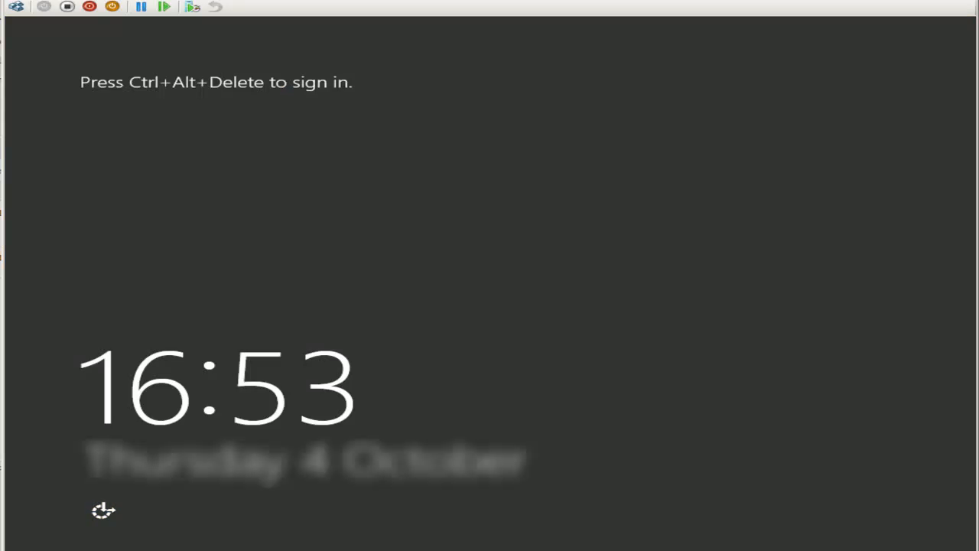
{"action": "left_click", "coordinate": [47, 0]}
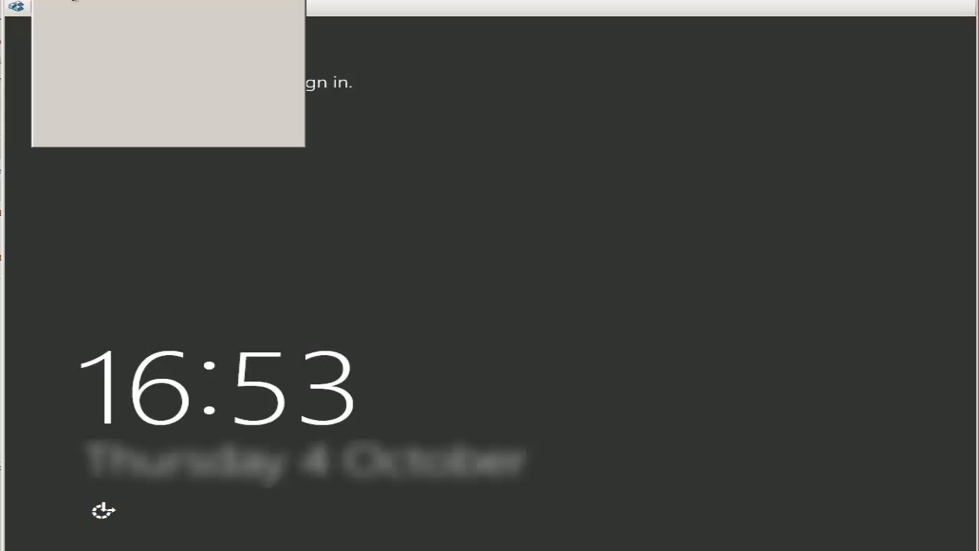
{"action": "left_click", "coordinate": [62, 7]}
{"action": "type", "text": "•"}
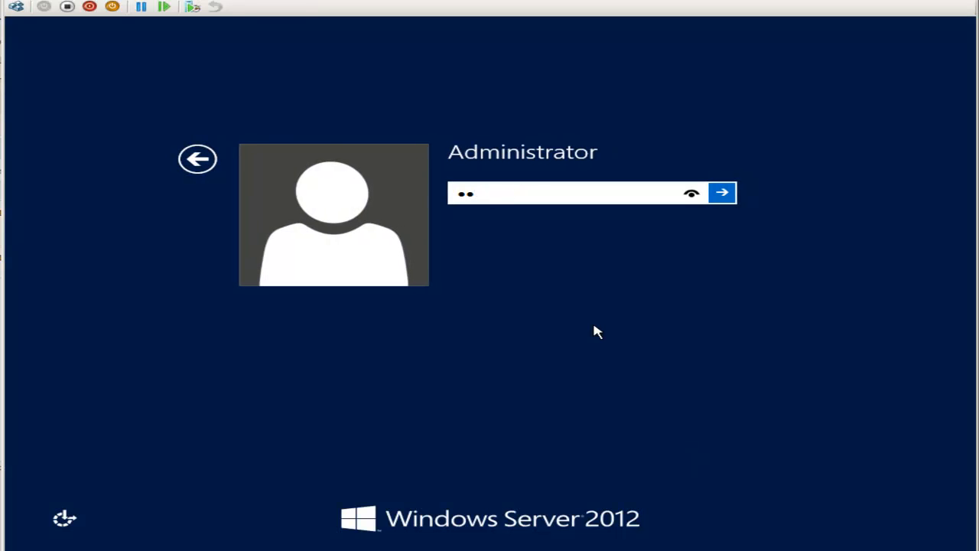
{"action": "type", "text": "•••••••••"}
{"action": "key", "text": "Return"}
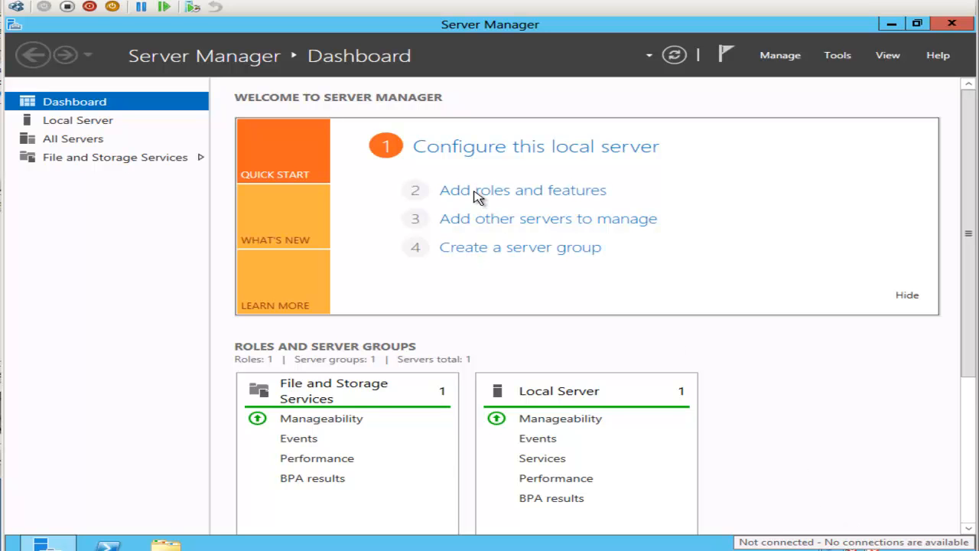
Start adding roles and features as a role-based or feature-based installation on the WIN-UD9I3QB5OG9 server from the server pool.
{"action": "left_click", "coordinate": [520, 191]}
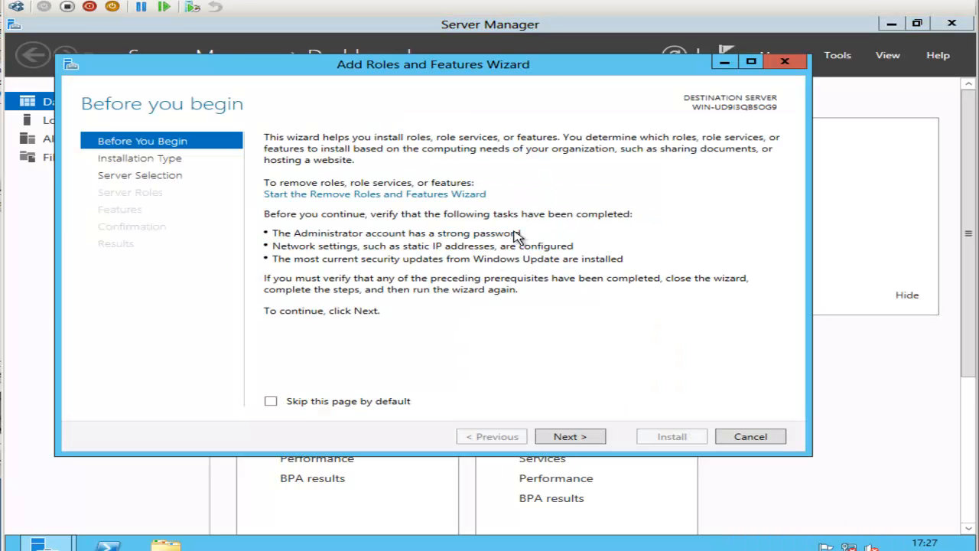
{"action": "left_click", "coordinate": [599, 442]}
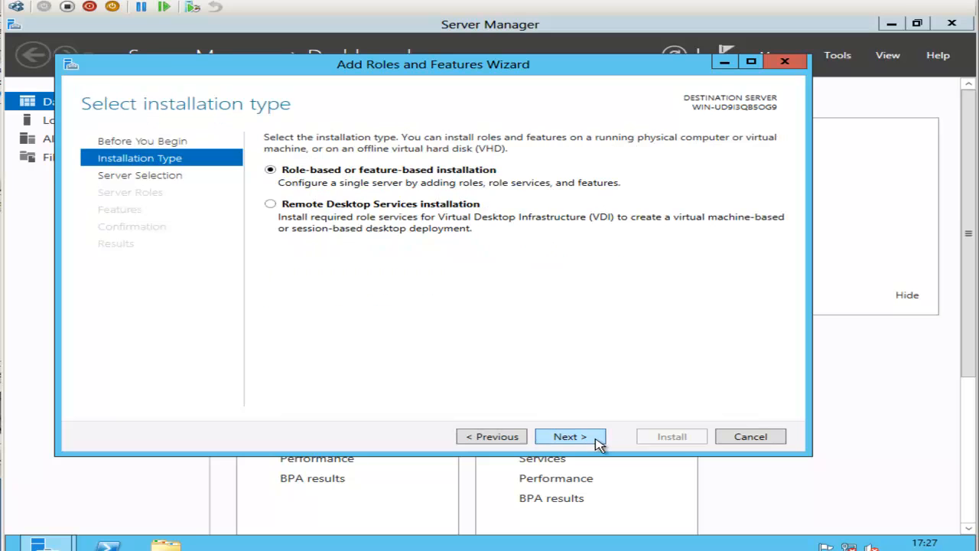
{"action": "left_click", "coordinate": [599, 442]}
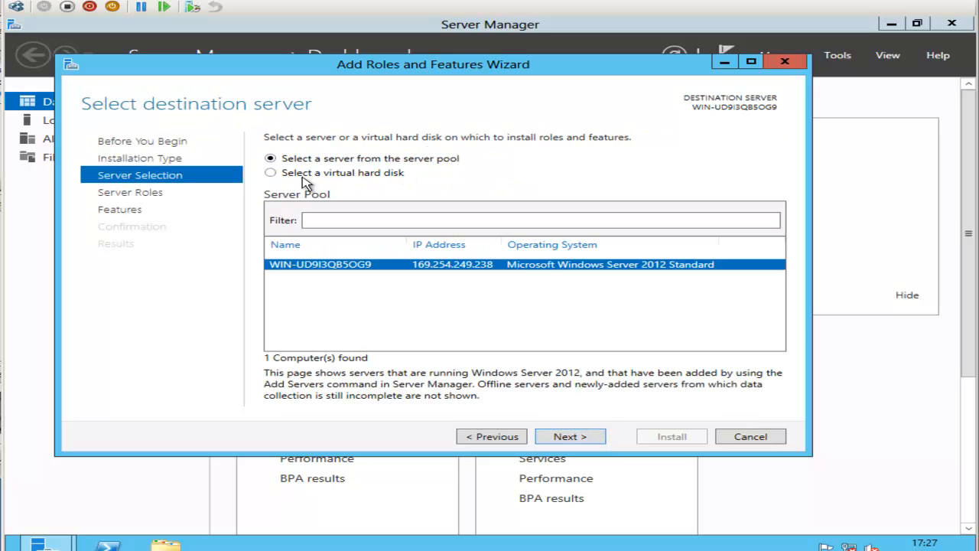
{"action": "left_click", "coordinate": [570, 437]}
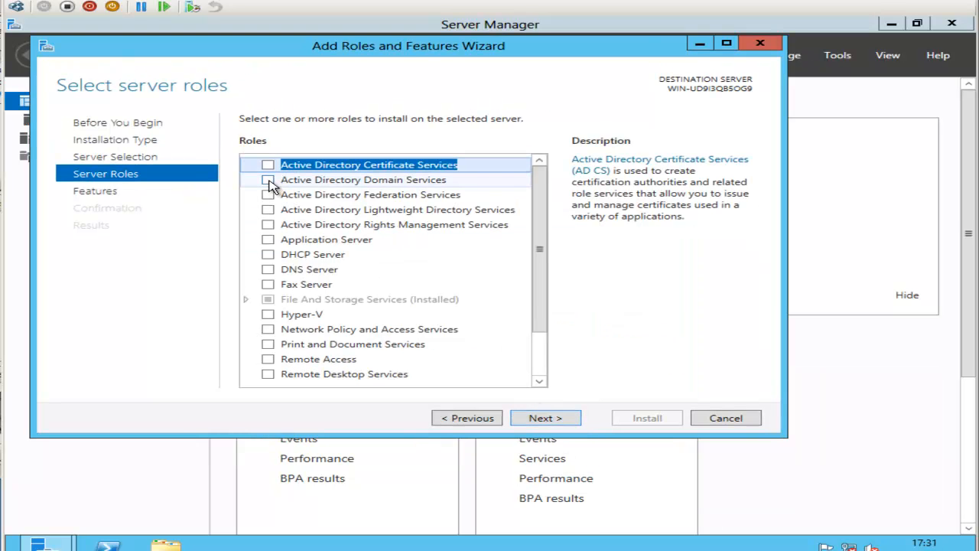
Choose the Active Directory Domain Services role with its required features, and keep the default feature selection up to the confirmation page.
{"action": "left_click", "coordinate": [269, 182]}
{"action": "left_click", "coordinate": [469, 362]}
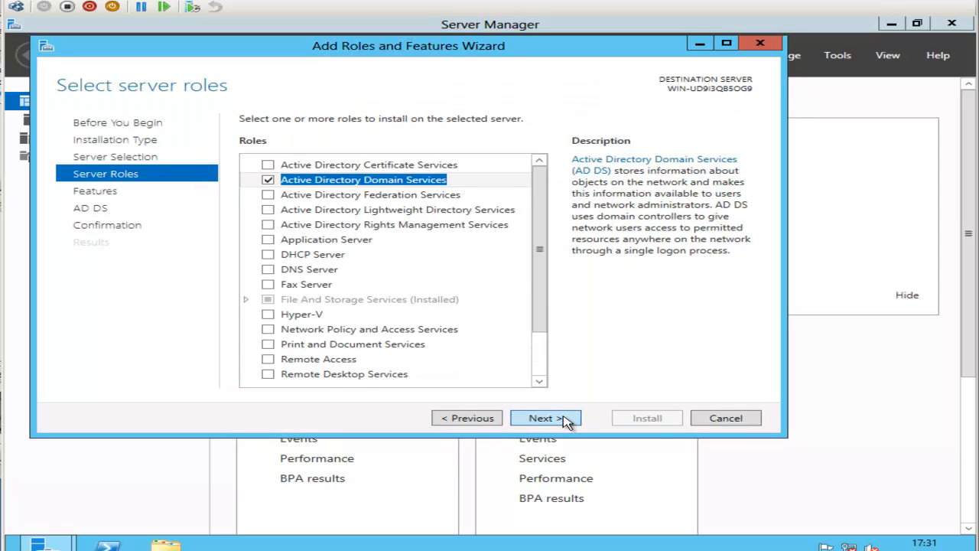
{"action": "left_click", "coordinate": [566, 423]}
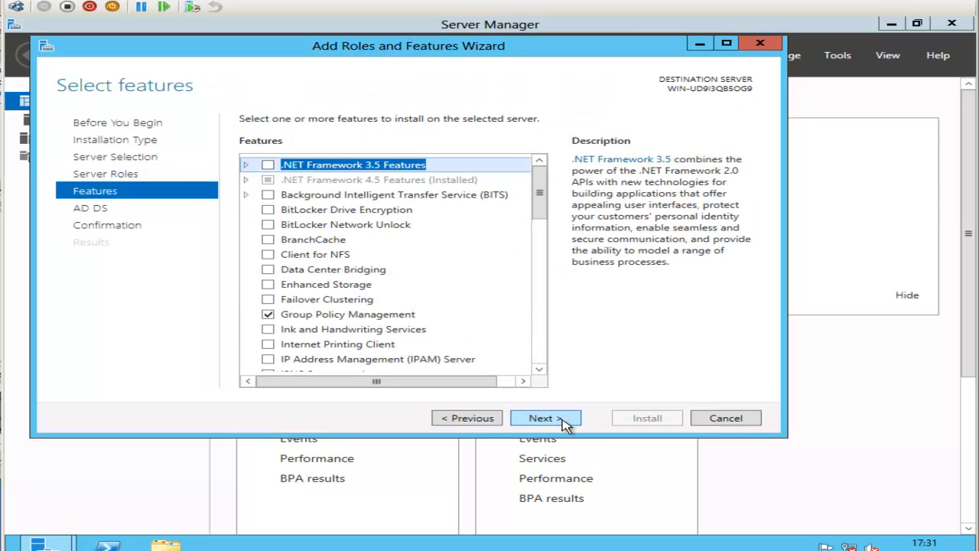
{"action": "left_click", "coordinate": [564, 423]}
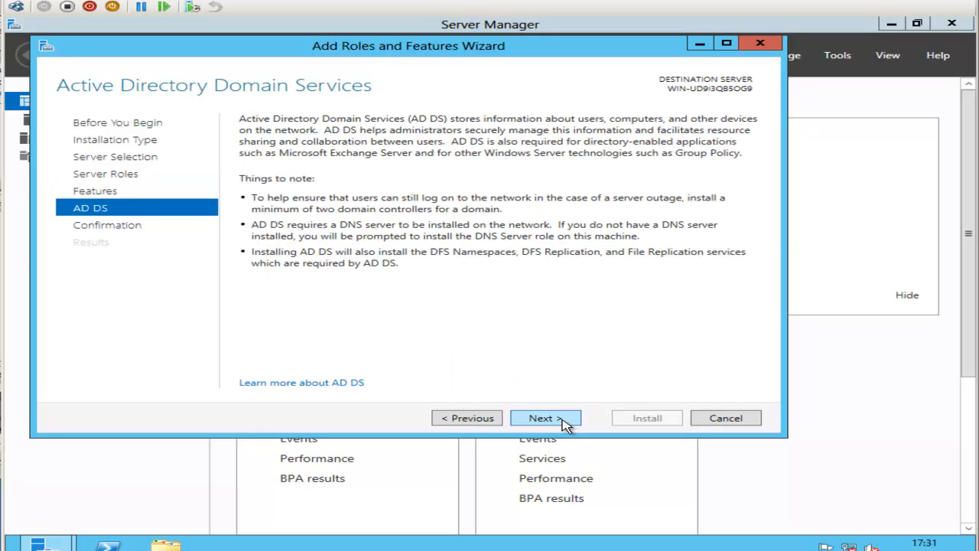
{"action": "left_click", "coordinate": [563, 423]}
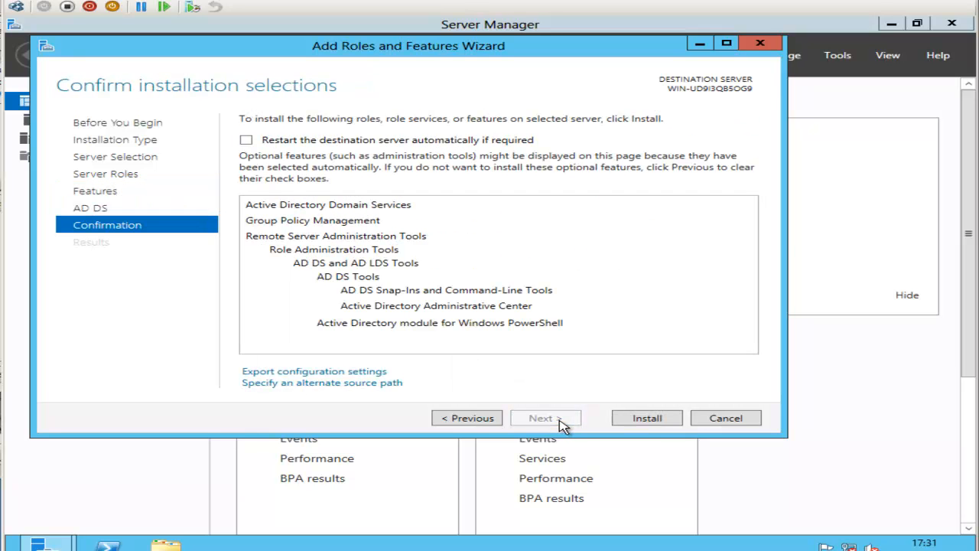
Allow the destination server to restart automatically if required, and install the selected role and features.
{"action": "left_click", "coordinate": [246, 141]}
{"action": "left_click", "coordinate": [574, 333]}
{"action": "left_click", "coordinate": [649, 420]}
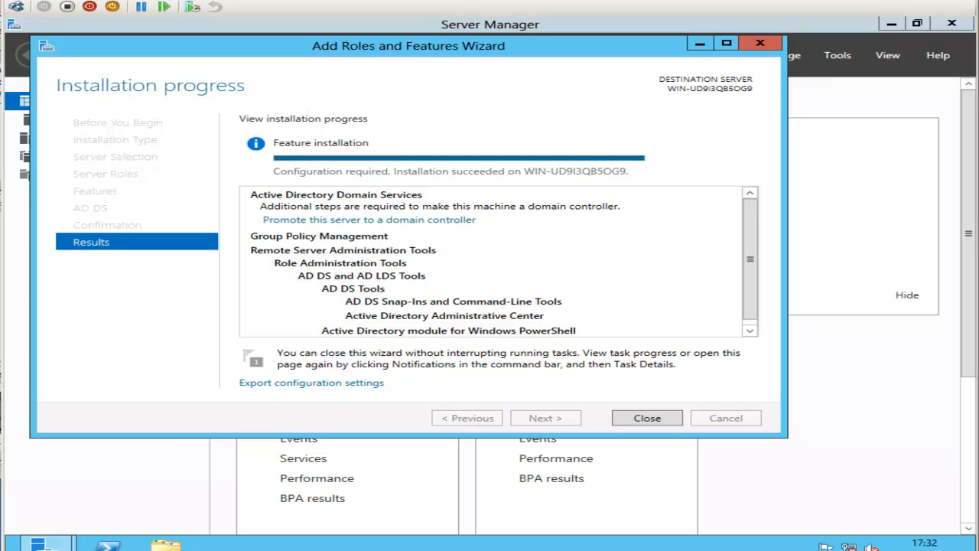
Begin promoting the server to a domain controller, adding a new forest with the root domain name WIKEDOM.net.
{"action": "left_click", "coordinate": [438, 222]}
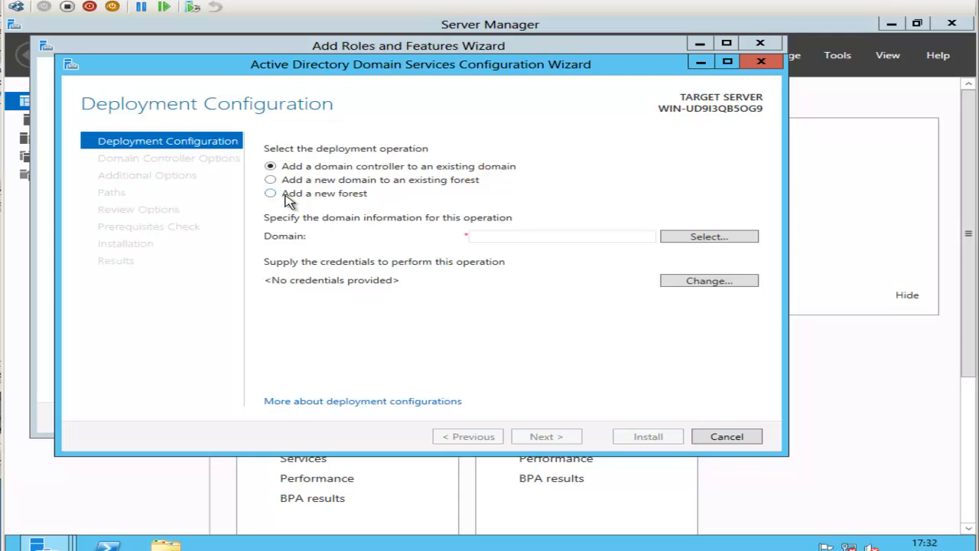
{"action": "left_click", "coordinate": [270, 192]}
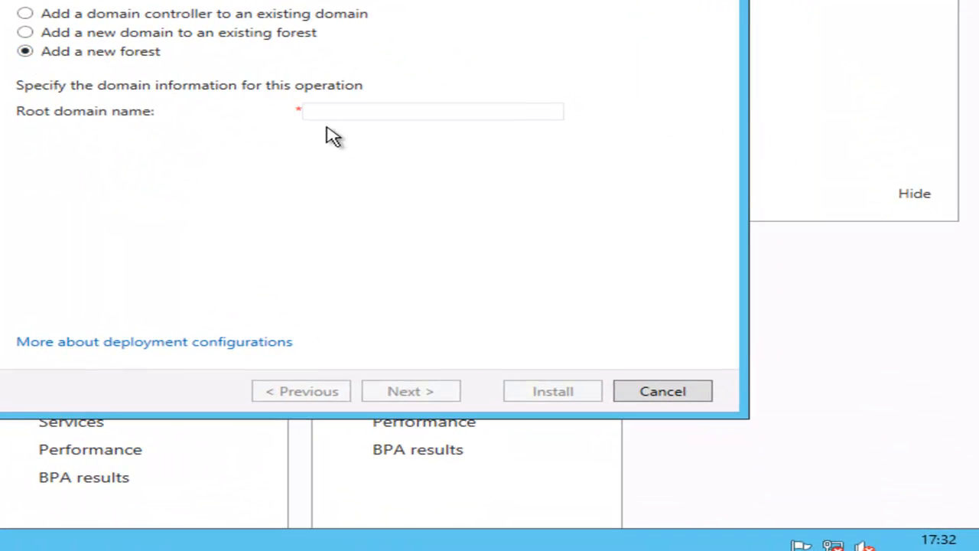
{"action": "type", "text": "WIKEDOM.net"}
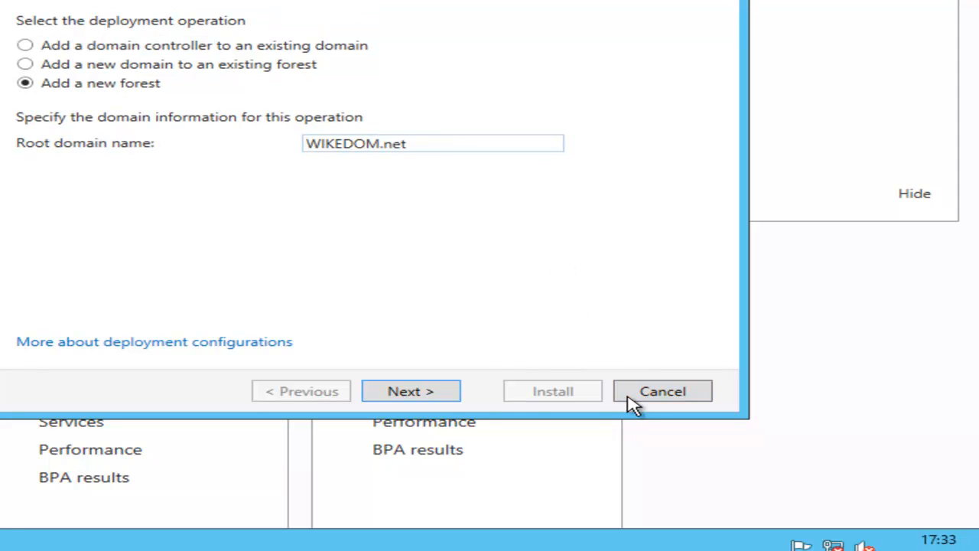
{"action": "left_click", "coordinate": [423, 390]}
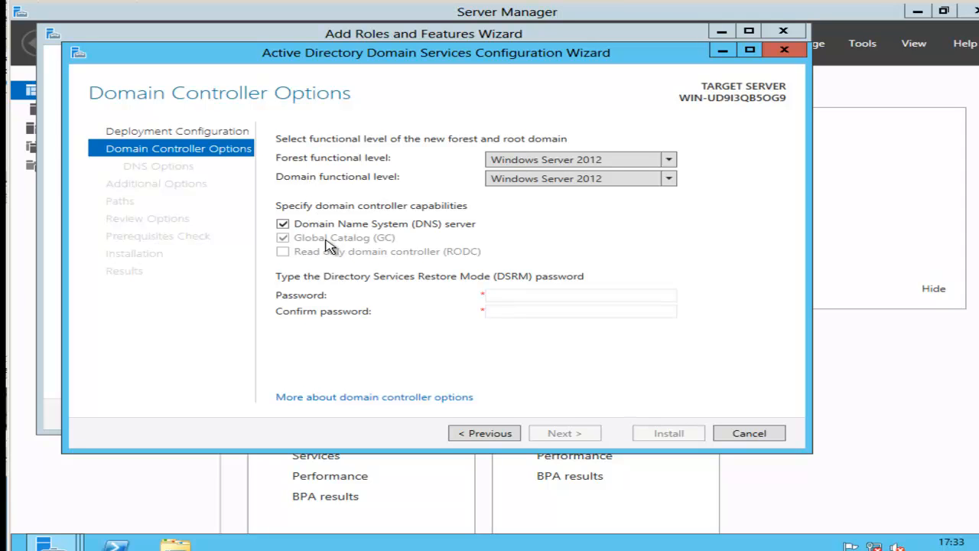
Enter and confirm the Directory Services Restore Mode (DSRM) password, keeping the default functional levels and DNS server capability.
{"action": "left_click", "coordinate": [563, 292]}
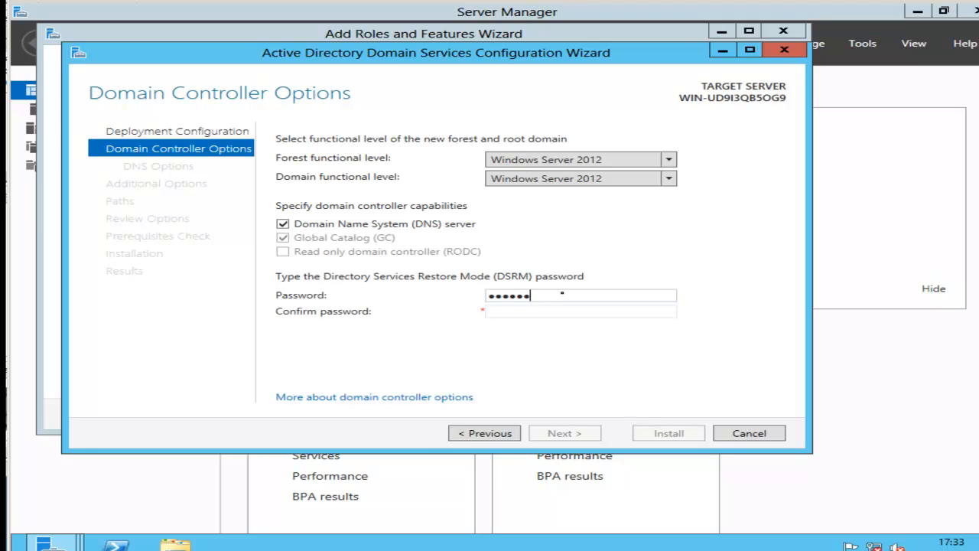
{"action": "key", "text": "Tab"}
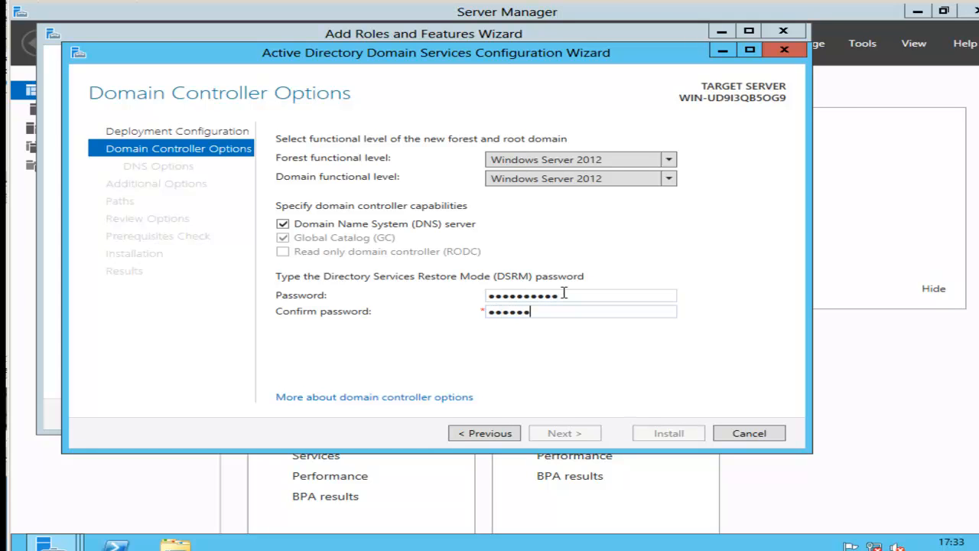
{"action": "type", "text": "••••••••••"}
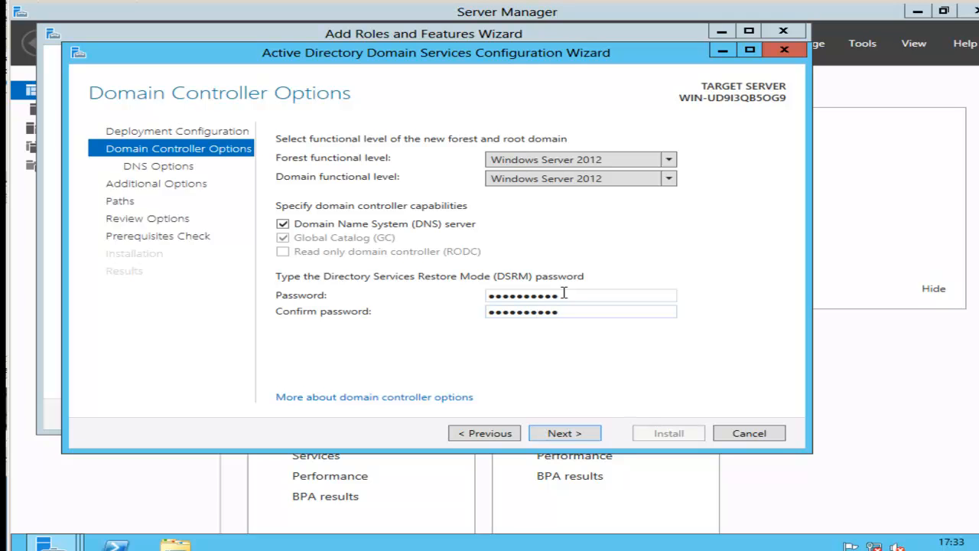
{"action": "left_click", "coordinate": [572, 433]}
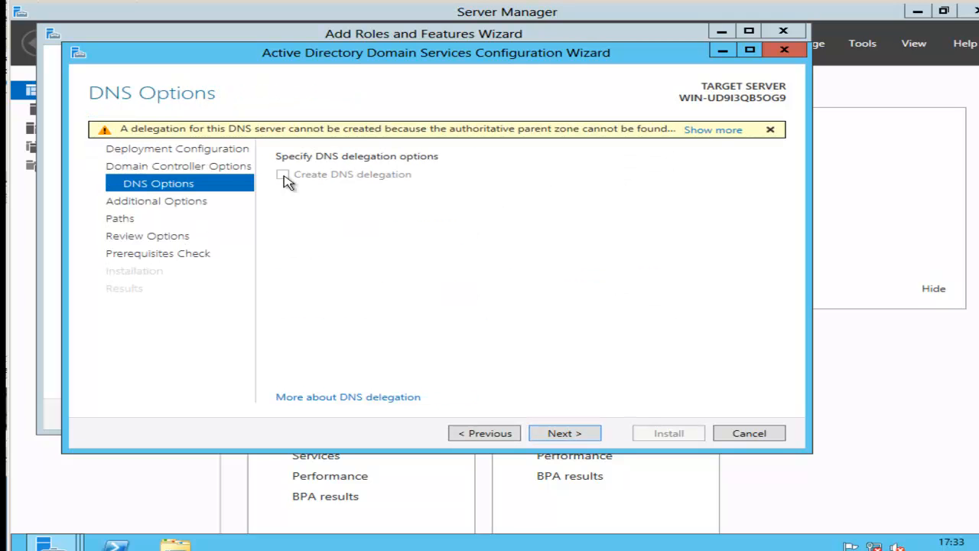
Accept the default DNS, NetBIOS and path settings, review the prerequisites check results, and install the domain controller.
{"action": "left_click", "coordinate": [573, 434]}
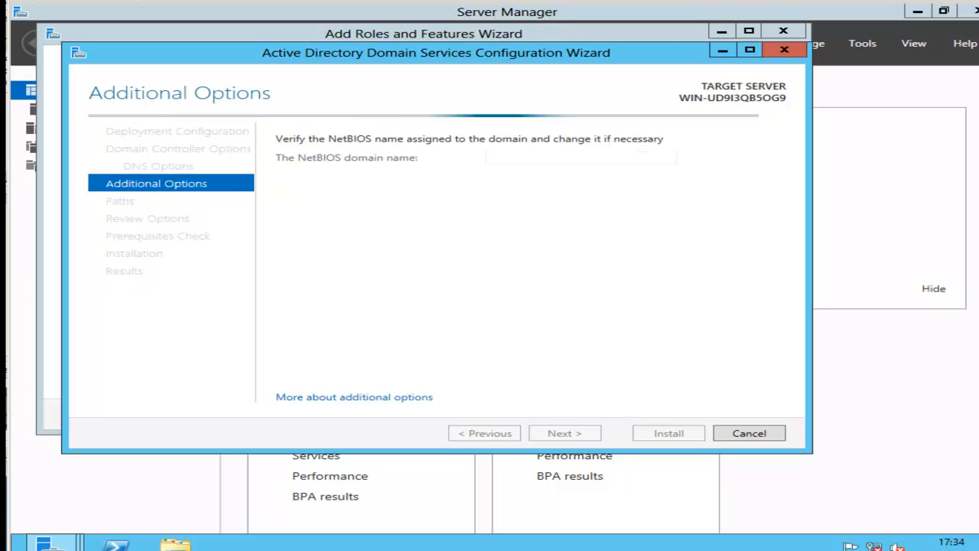
{"action": "left_click", "coordinate": [565, 433]}
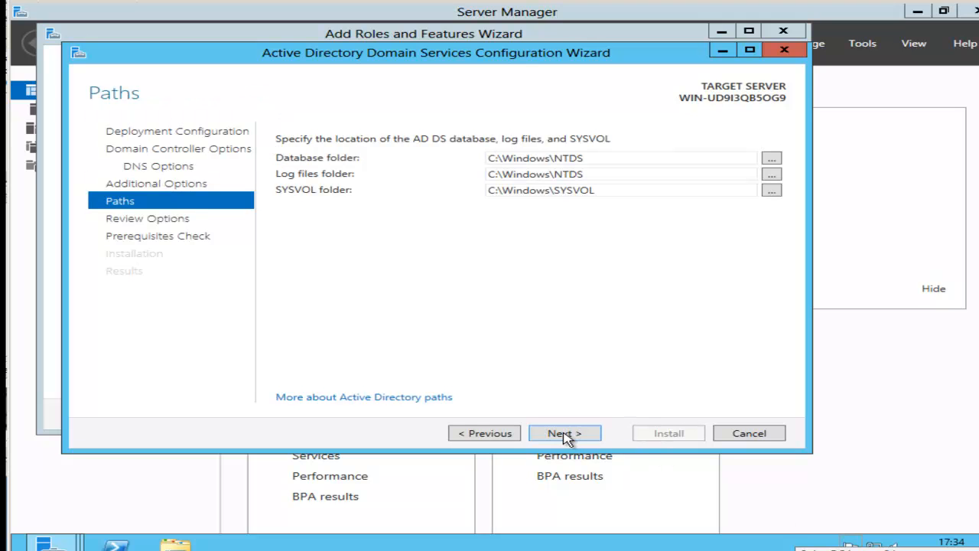
{"action": "left_click", "coordinate": [565, 435]}
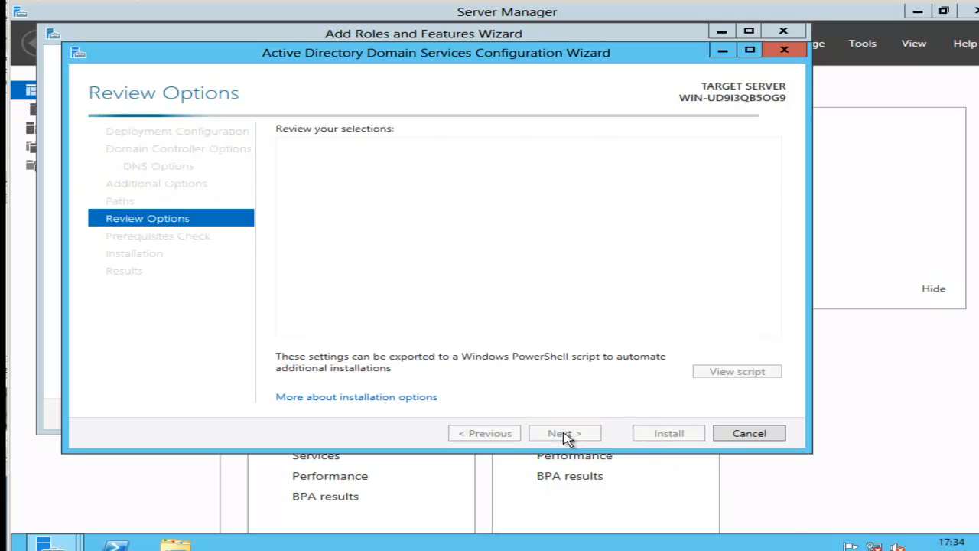
{"action": "left_click", "coordinate": [564, 435]}
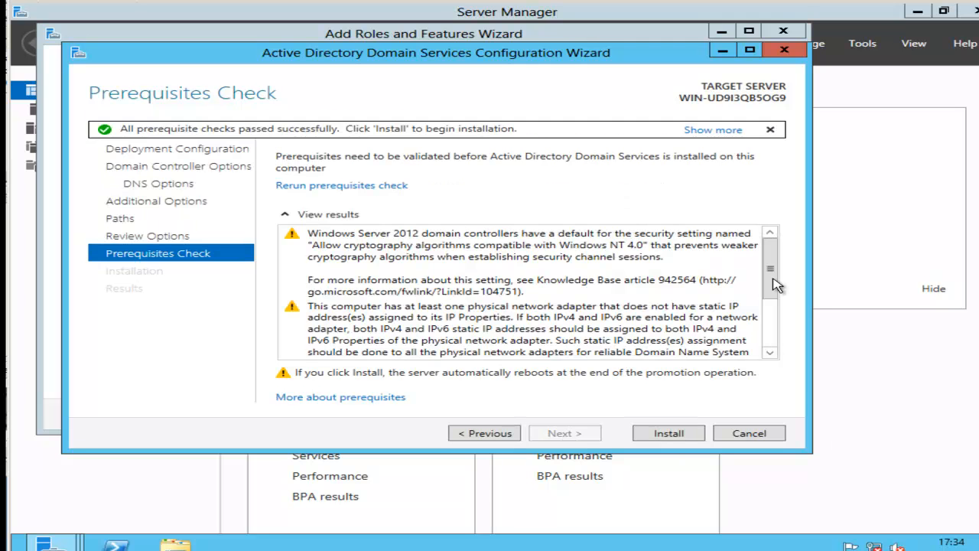
{"action": "left_click_drag", "start_coordinate": [776, 279], "coordinate": [774, 340]}
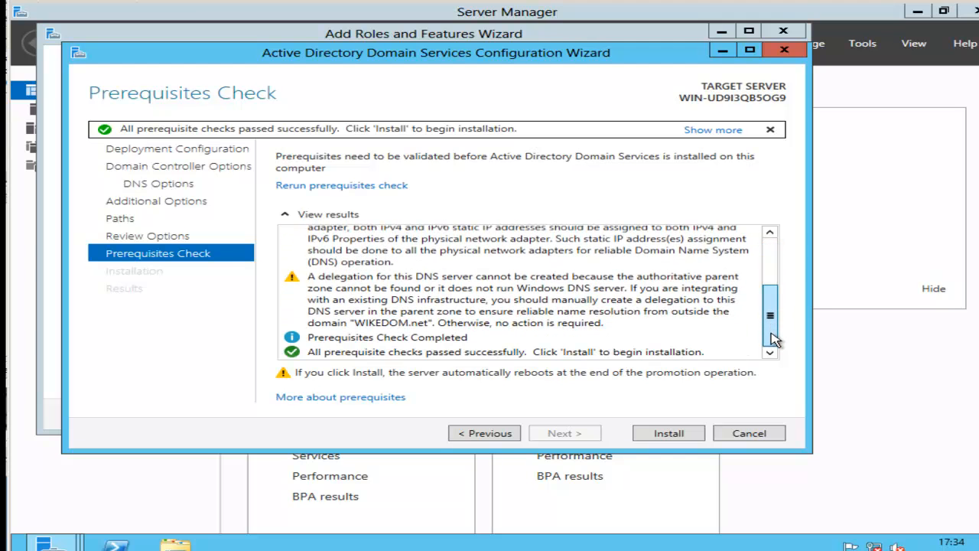
{"action": "left_click", "coordinate": [663, 437]}
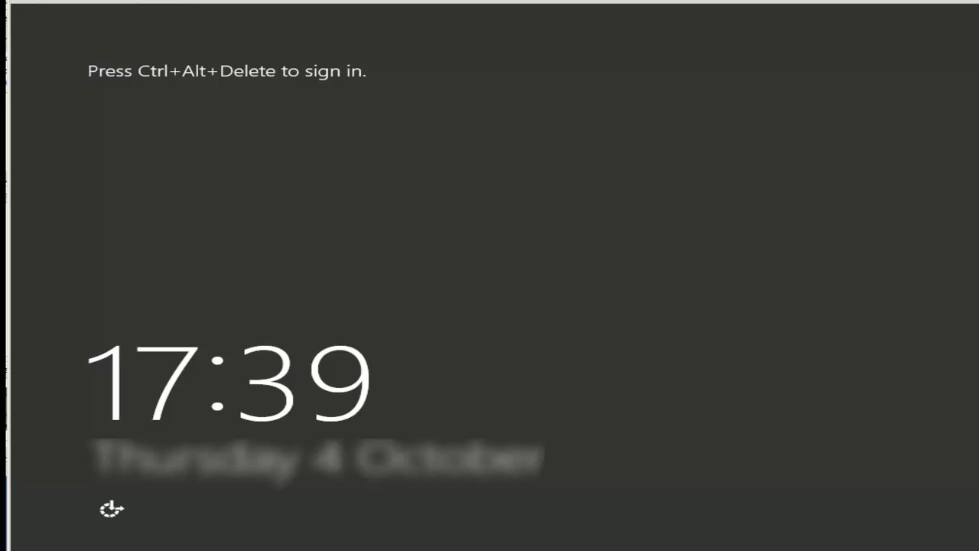
Sign in to the restarted server as WIKEDOM\Administrator with the account password.
{"action": "left_click", "coordinate": [49, 1]}
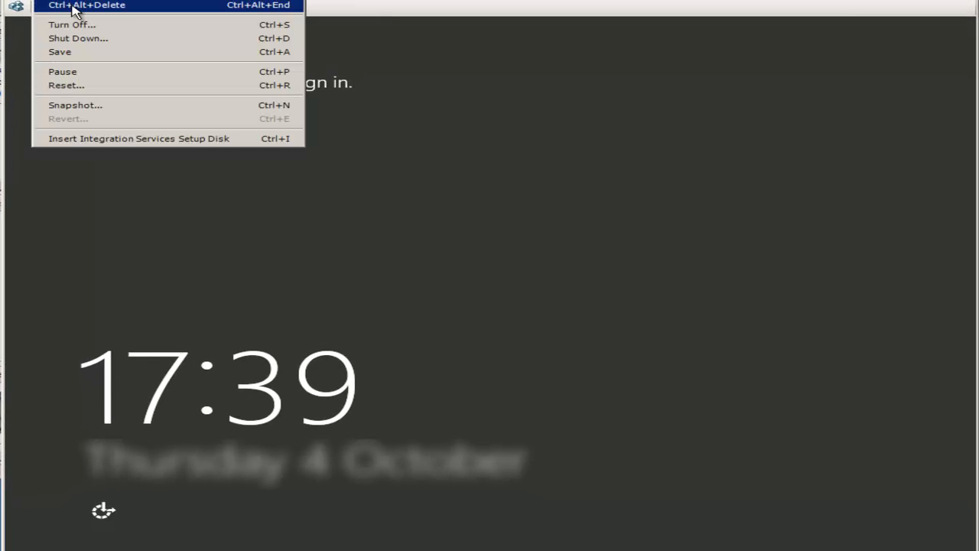
{"action": "left_click", "coordinate": [74, 6]}
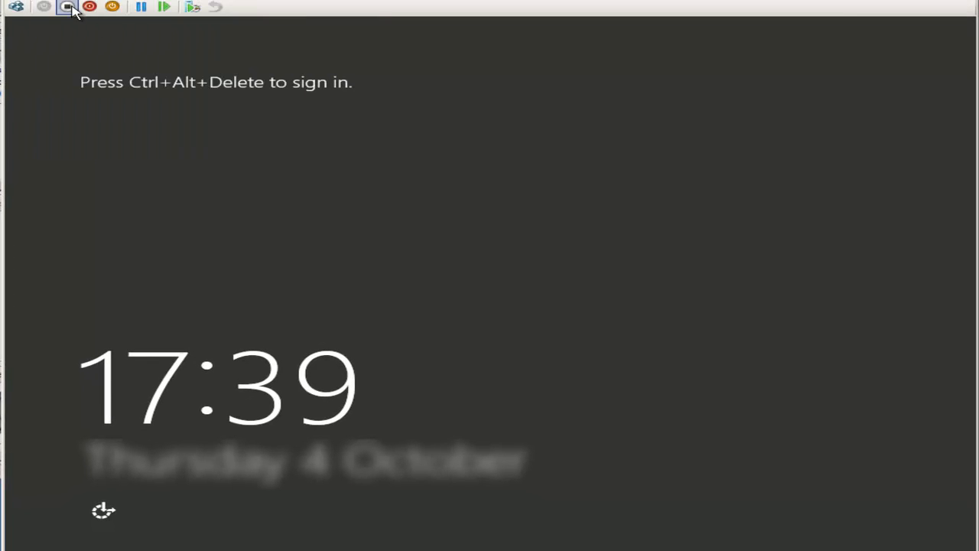
{"action": "type", "text": "•"}
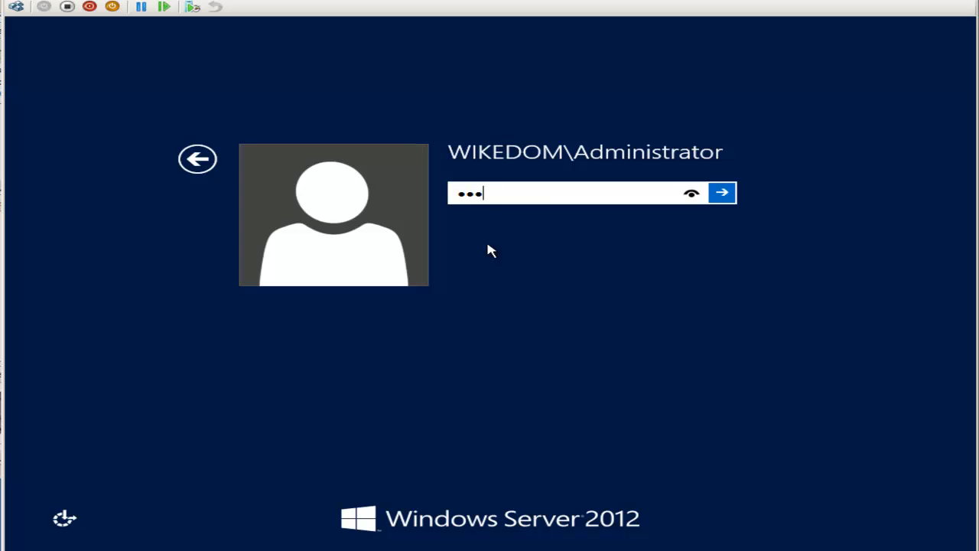
{"action": "key", "text": "Return"}
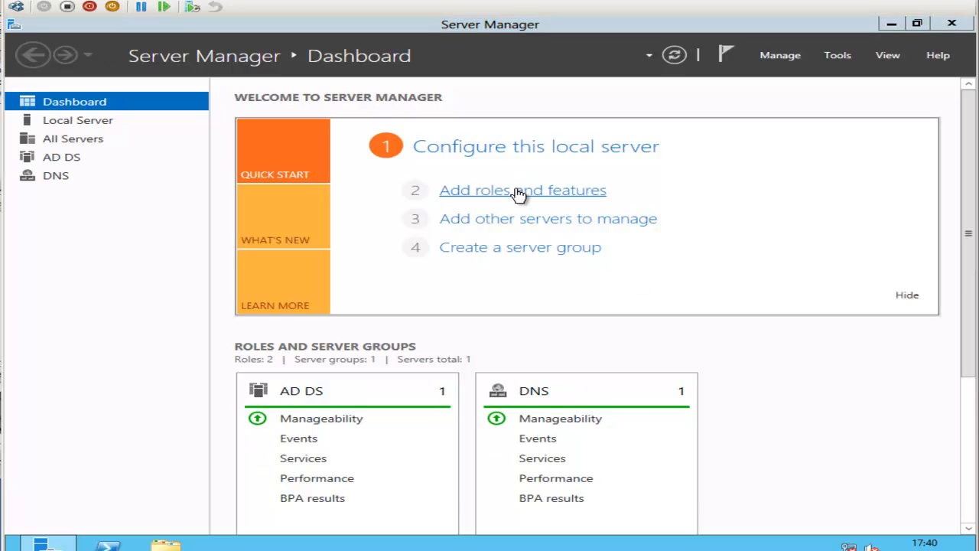
Start a role-based installation on the local server and select the Web Server (IIS) role with its required features.
{"action": "left_click", "coordinate": [518, 193]}
{"action": "left_click", "coordinate": [622, 474]}
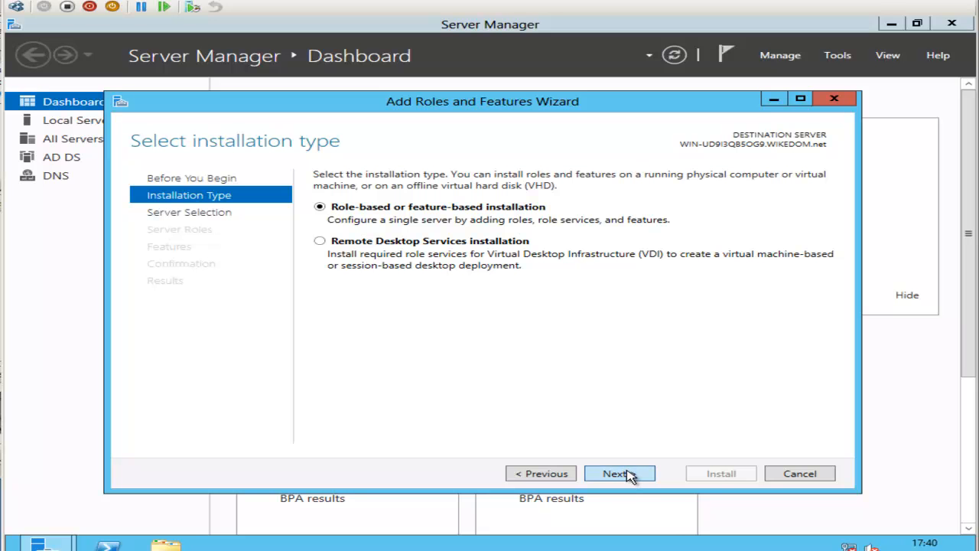
{"action": "left_click", "coordinate": [632, 476]}
{"action": "left_click", "coordinate": [624, 476]}
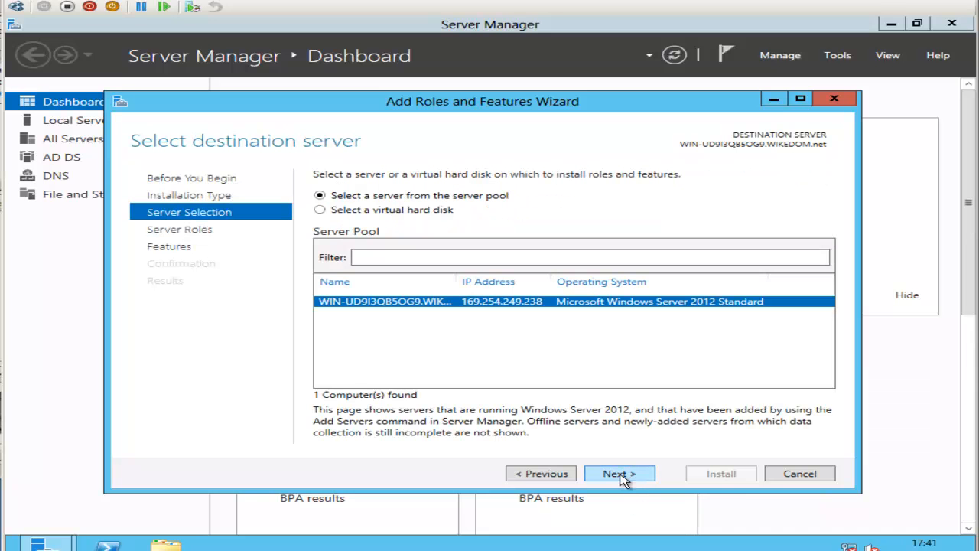
{"action": "left_click_drag", "start_coordinate": [618, 388], "coordinate": [615, 432]}
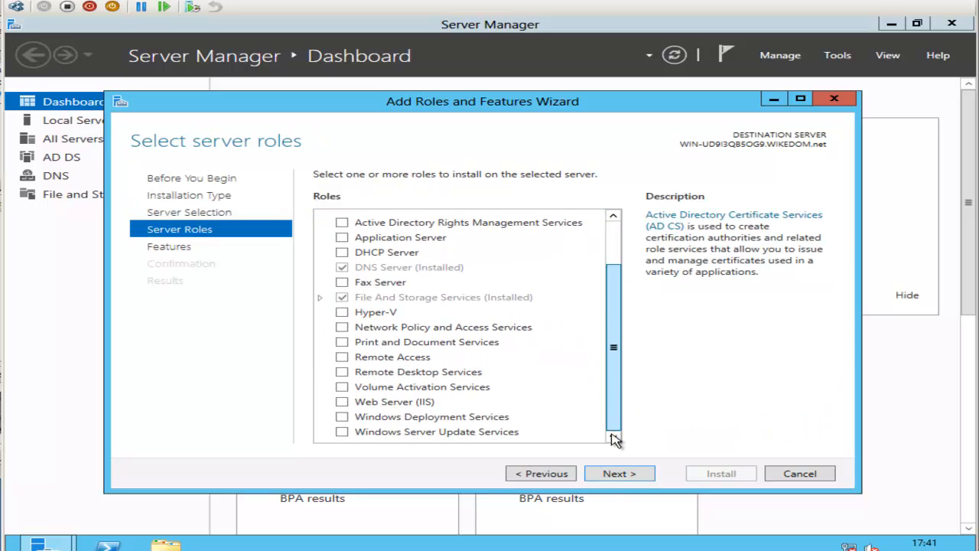
{"action": "left_click", "coordinate": [342, 401]}
{"action": "left_click", "coordinate": [560, 412]}
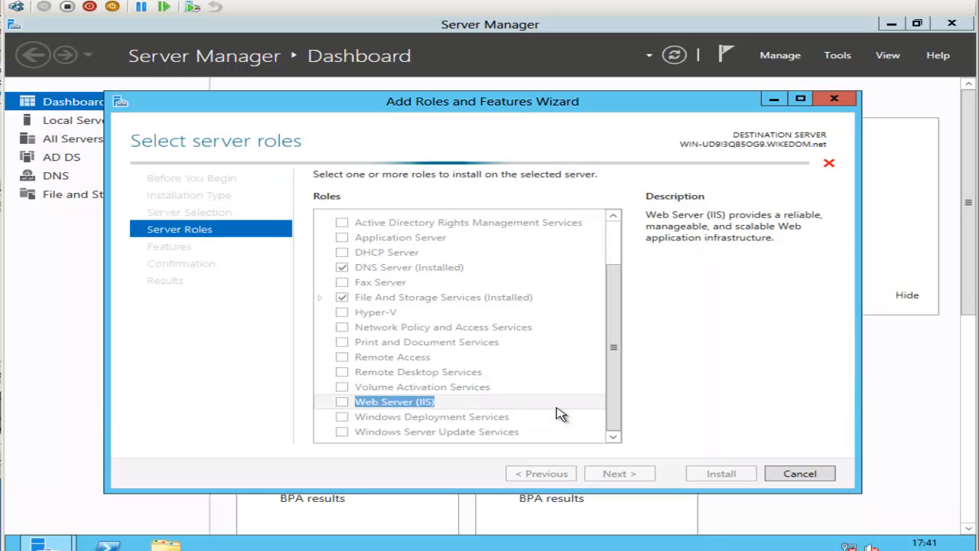
Select the SMTP Server feature for installation, including its required role services and management tools.
{"action": "left_click", "coordinate": [629, 474]}
{"action": "left_click_drag", "start_coordinate": [616, 272], "coordinate": [628, 367]}
{"action": "left_click", "coordinate": [342, 264]}
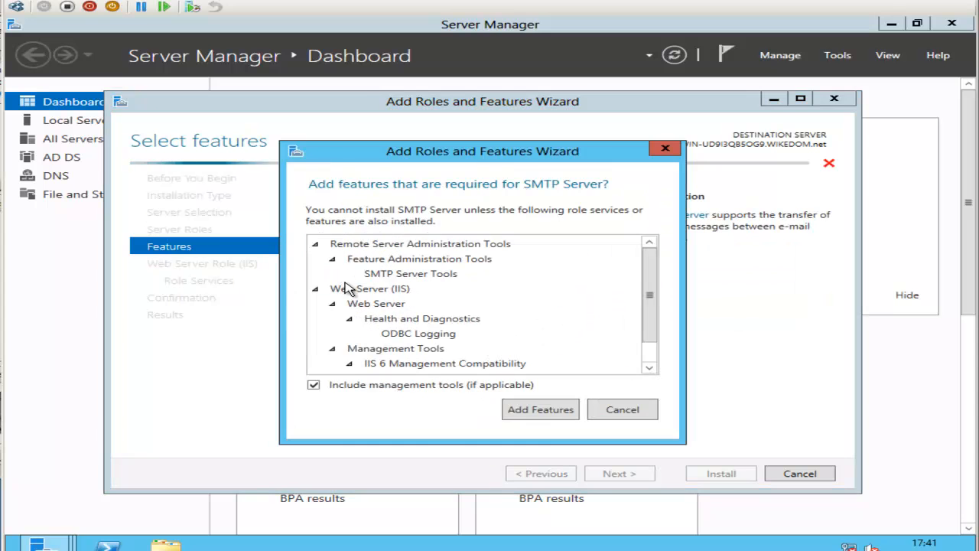
{"action": "left_click", "coordinate": [563, 411]}
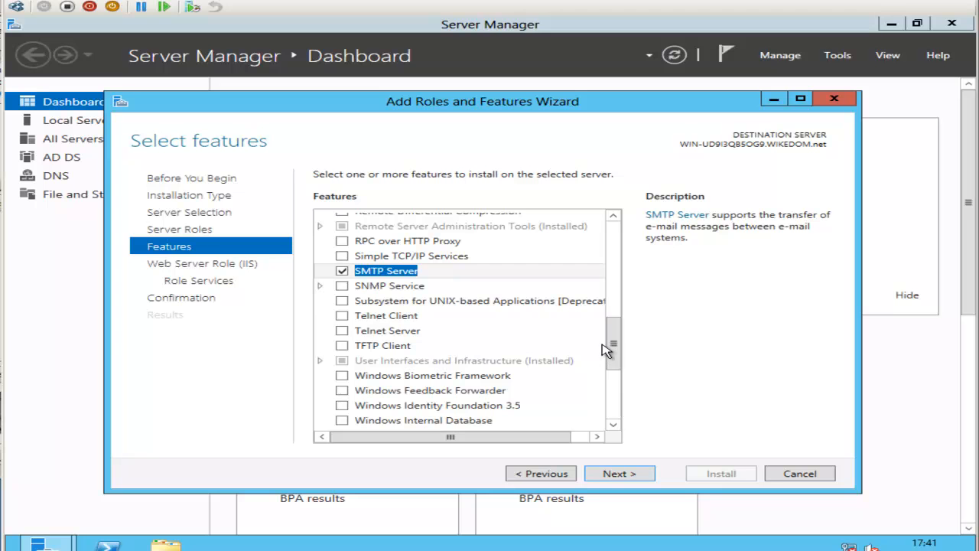
{"action": "left_click_drag", "start_coordinate": [616, 353], "coordinate": [626, 410]}
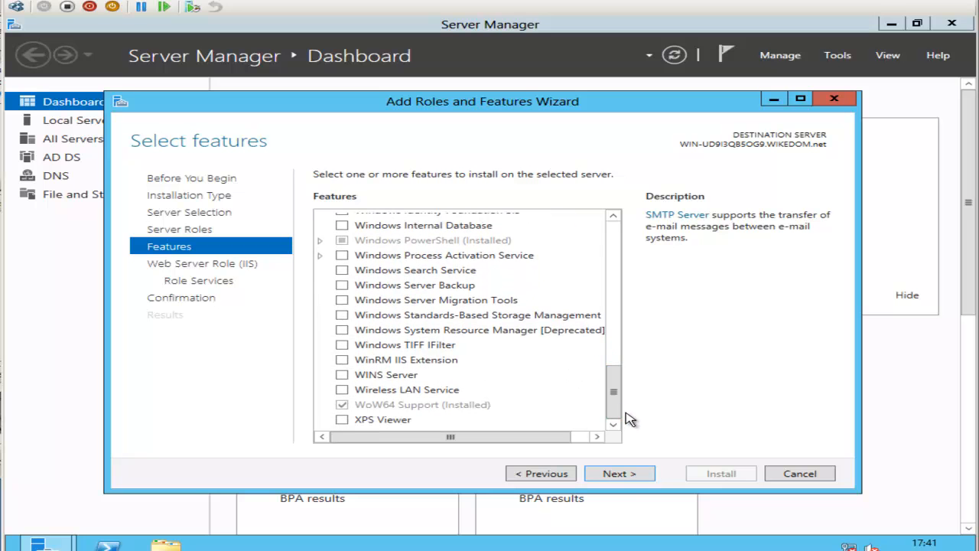
Accept the default IIS role services, allow automatic restarts, and install the Web Server and SMTP Server selections.
{"action": "left_click", "coordinate": [646, 482]}
{"action": "left_click", "coordinate": [641, 476]}
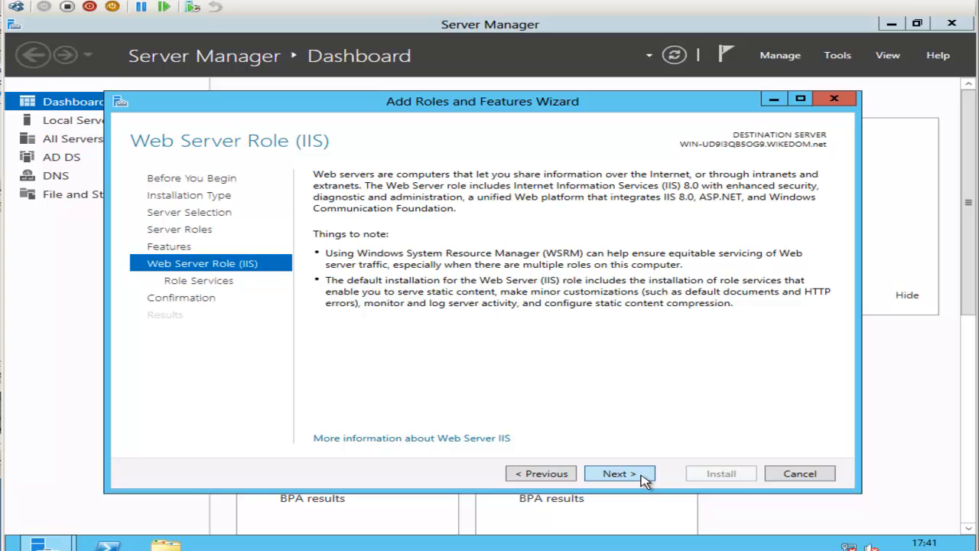
{"action": "left_click", "coordinate": [619, 475]}
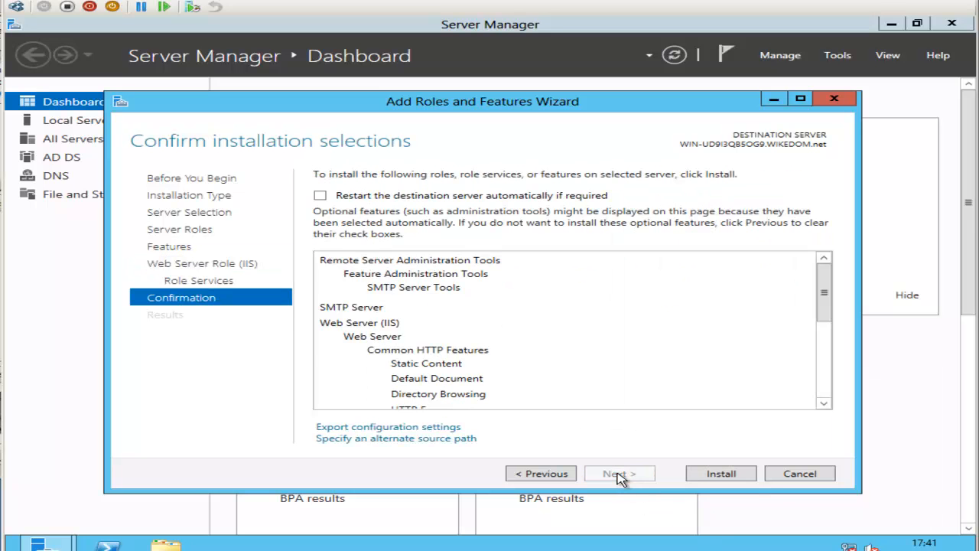
{"action": "left_click", "coordinate": [320, 195]}
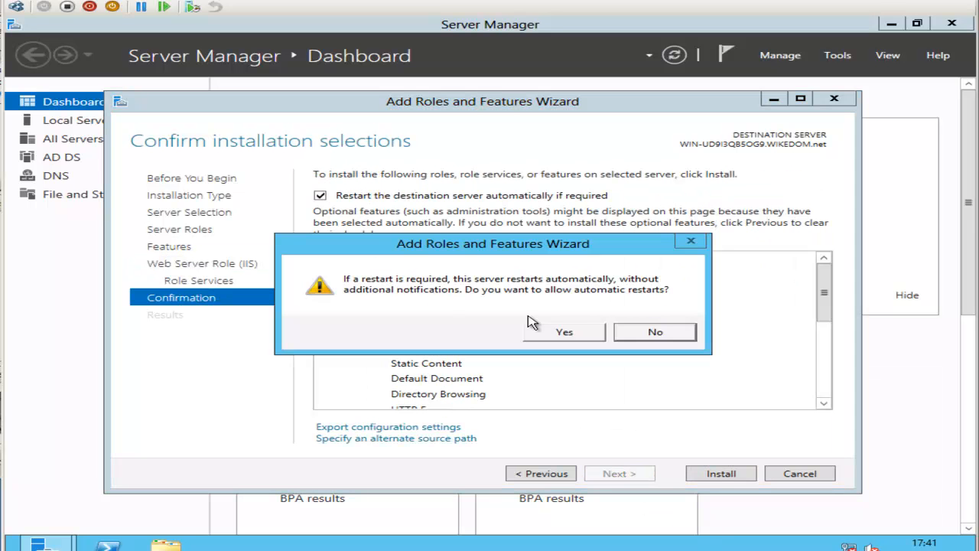
{"action": "left_click", "coordinate": [565, 332]}
{"action": "left_click", "coordinate": [723, 473]}
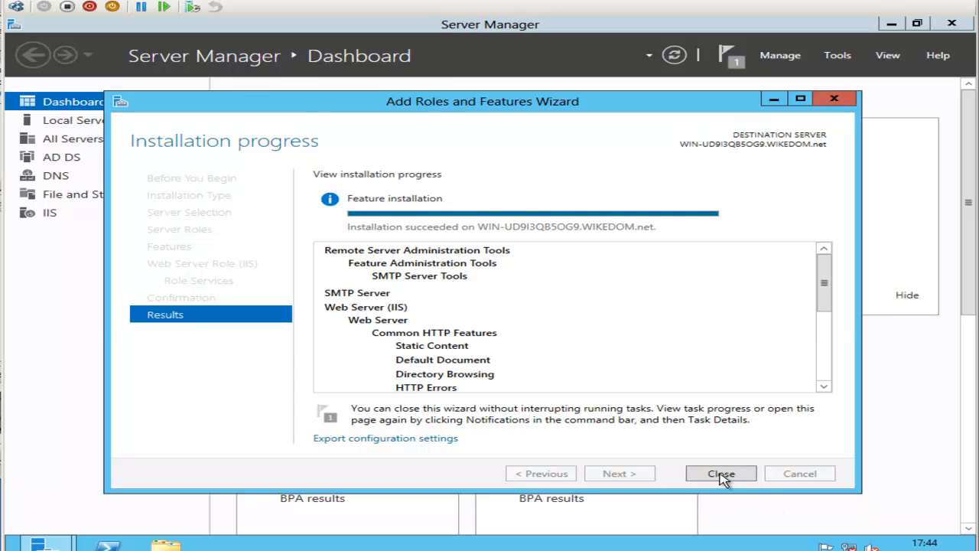
{"action": "left_click", "coordinate": [724, 477]}
Start another role-based installation on the same server and select the Wireless LAN Service feature, adding no further roles.
{"action": "left_click", "coordinate": [52, 546]}
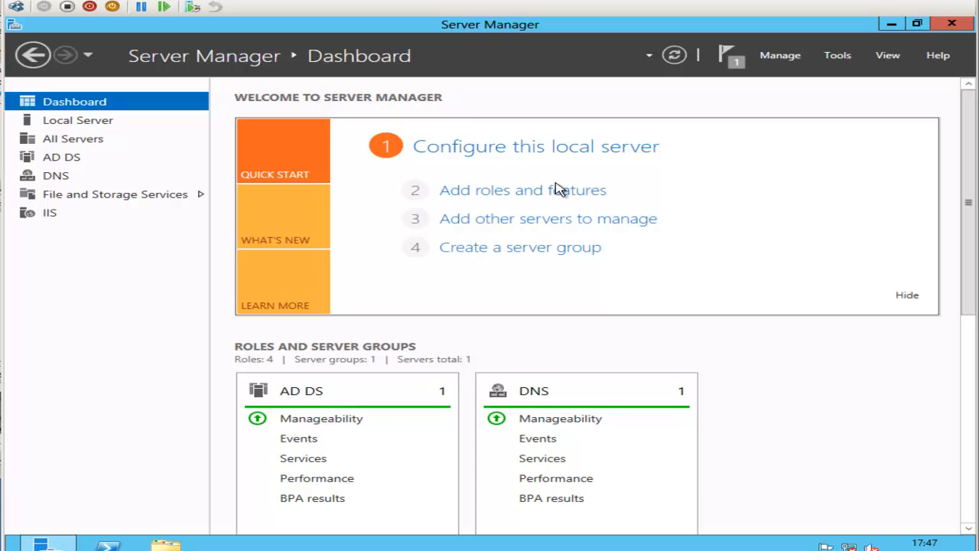
{"action": "left_click", "coordinate": [557, 189]}
{"action": "left_click", "coordinate": [647, 482]}
{"action": "left_click", "coordinate": [647, 482]}
{"action": "left_click", "coordinate": [647, 482]}
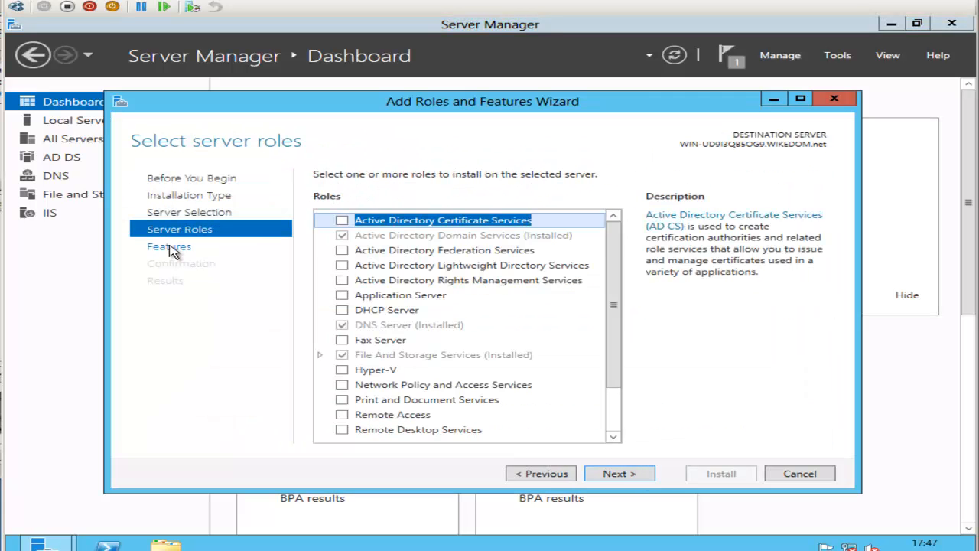
{"action": "left_click", "coordinate": [647, 482]}
{"action": "left_click_drag", "start_coordinate": [616, 277], "coordinate": [606, 423]}
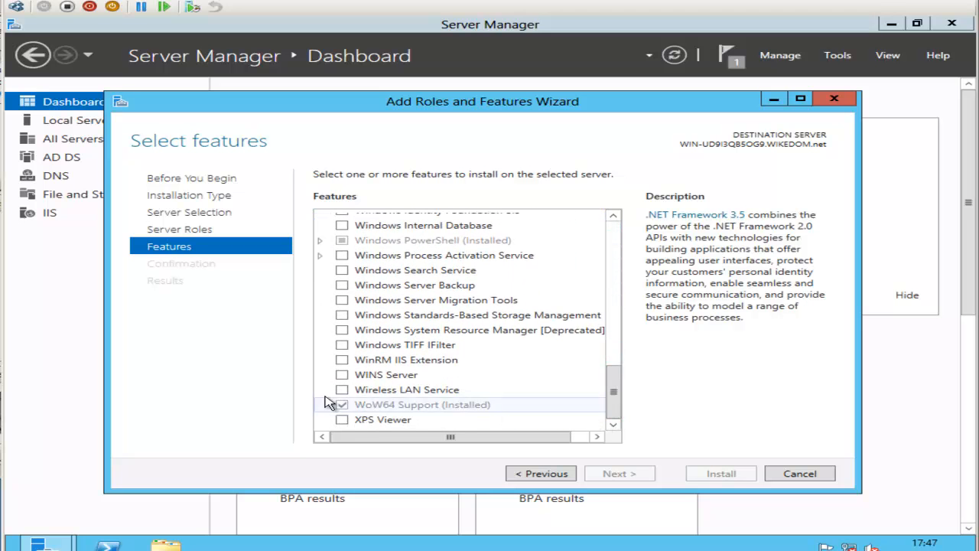
{"action": "left_click", "coordinate": [342, 391]}
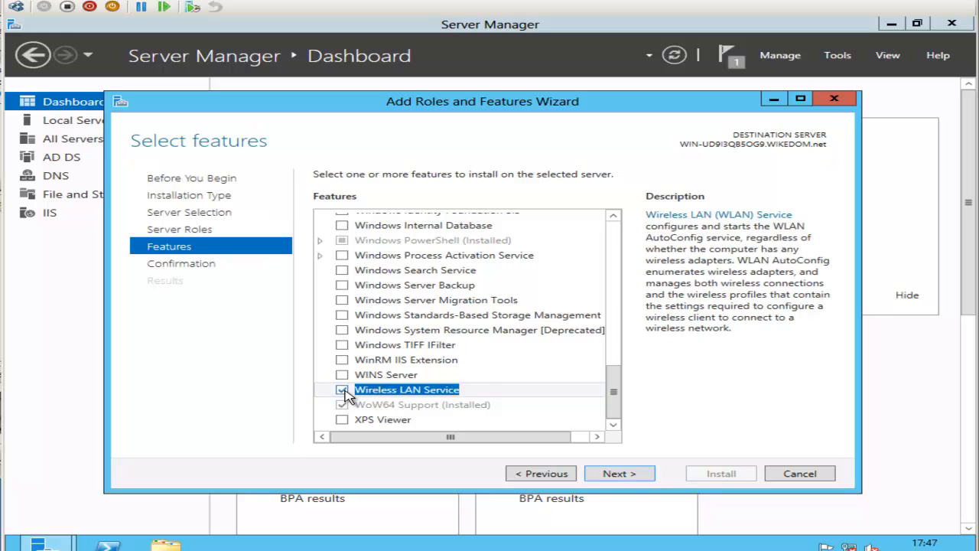
Allow the server to restart automatically if required and install the Wireless LAN Service feature.
{"action": "left_click", "coordinate": [623, 477]}
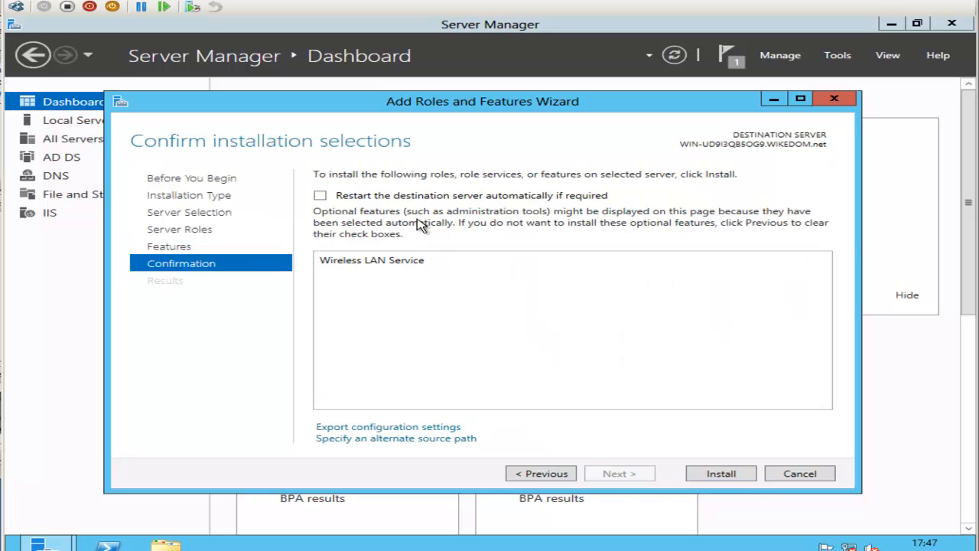
{"action": "left_click", "coordinate": [319, 195]}
{"action": "left_click", "coordinate": [575, 337]}
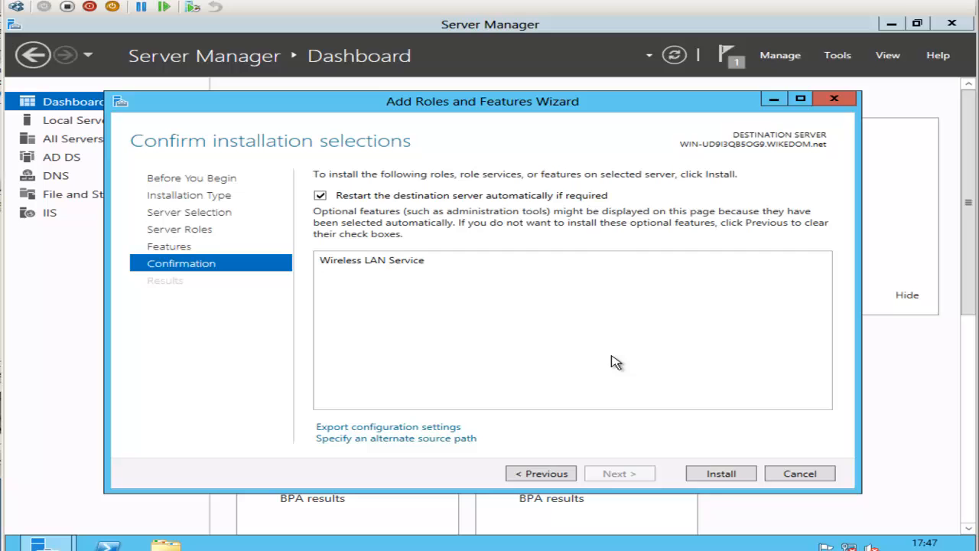
{"action": "left_click", "coordinate": [721, 476]}
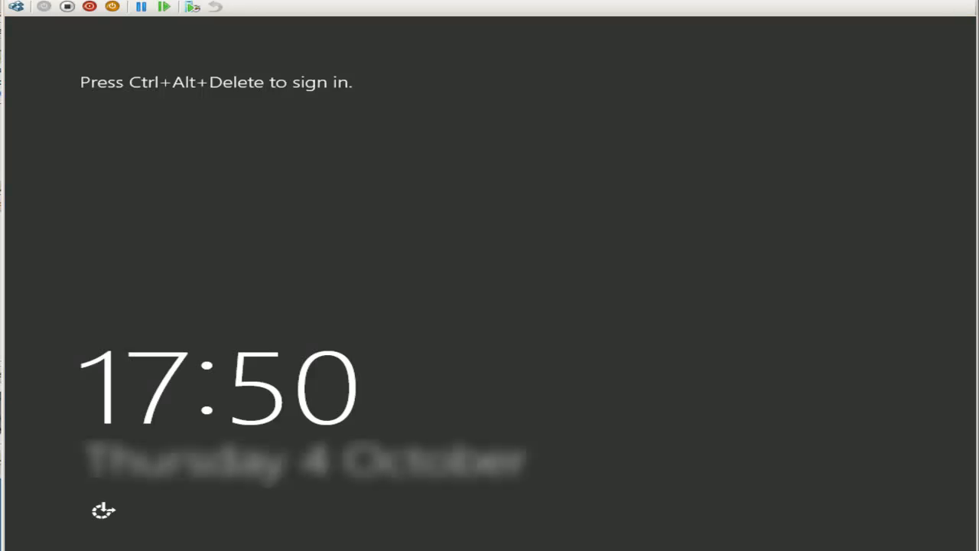
Sign back in to the restarted server as WIKEDOM\Administrator by entering the account password.
{"action": "left_click", "coordinate": [44, 3]}
{"action": "left_click", "coordinate": [76, 6]}
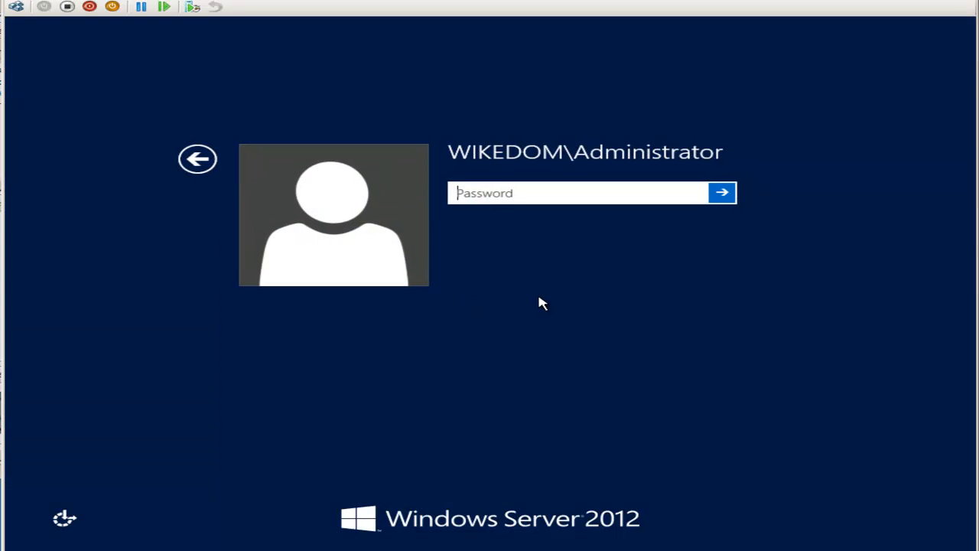
{"action": "type", "text": "***********"}
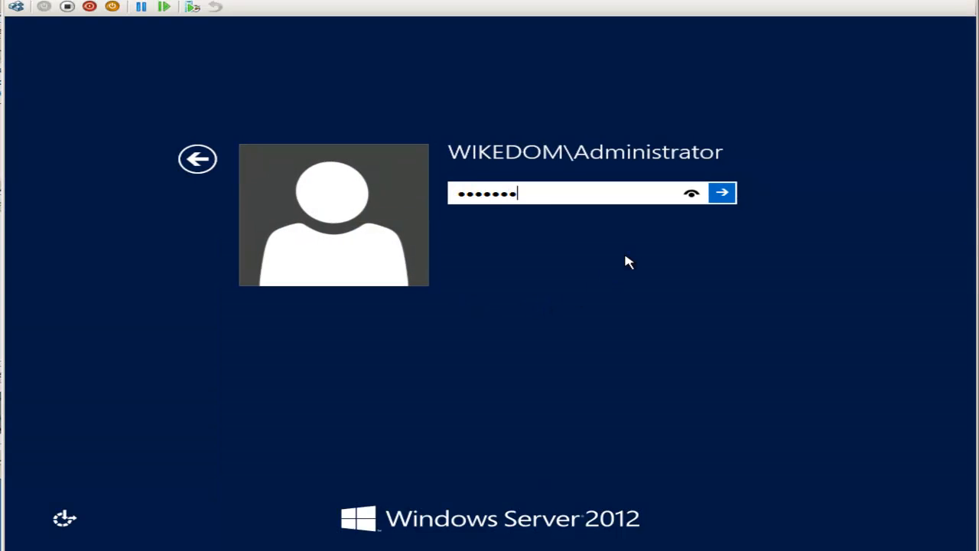
{"action": "key", "text": "Return"}
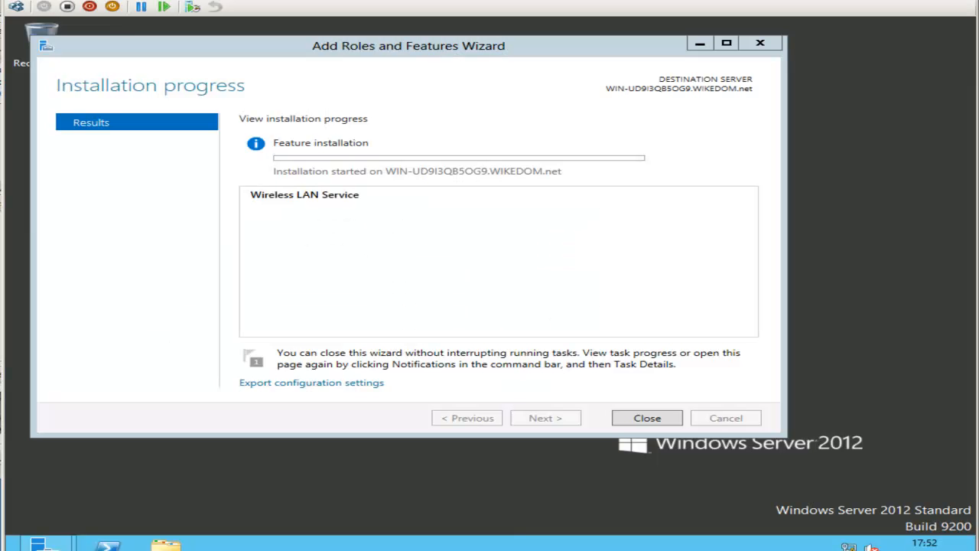